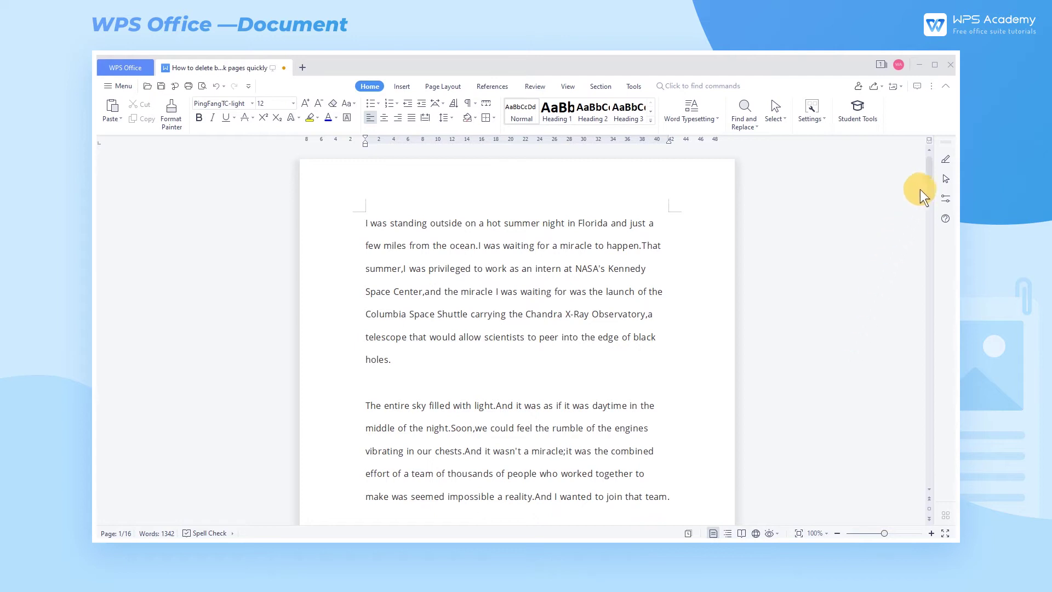
# Step: Scroll down to the blank page 4 and place the caret at its top
pyautogui.moveTo(929, 174); pyautogui.dragTo(928, 234)
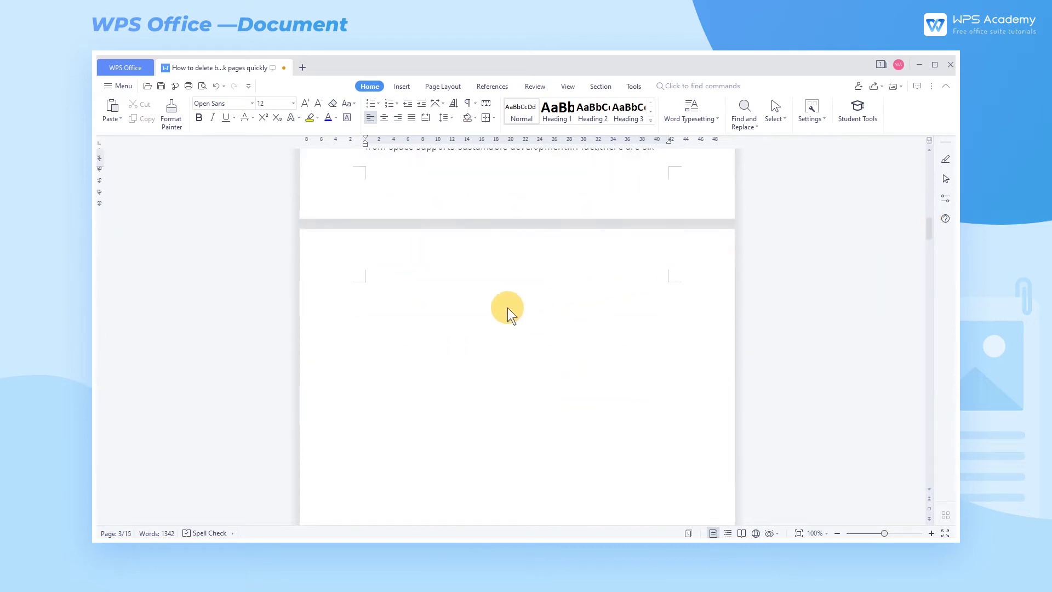
pyautogui.click(366, 290)
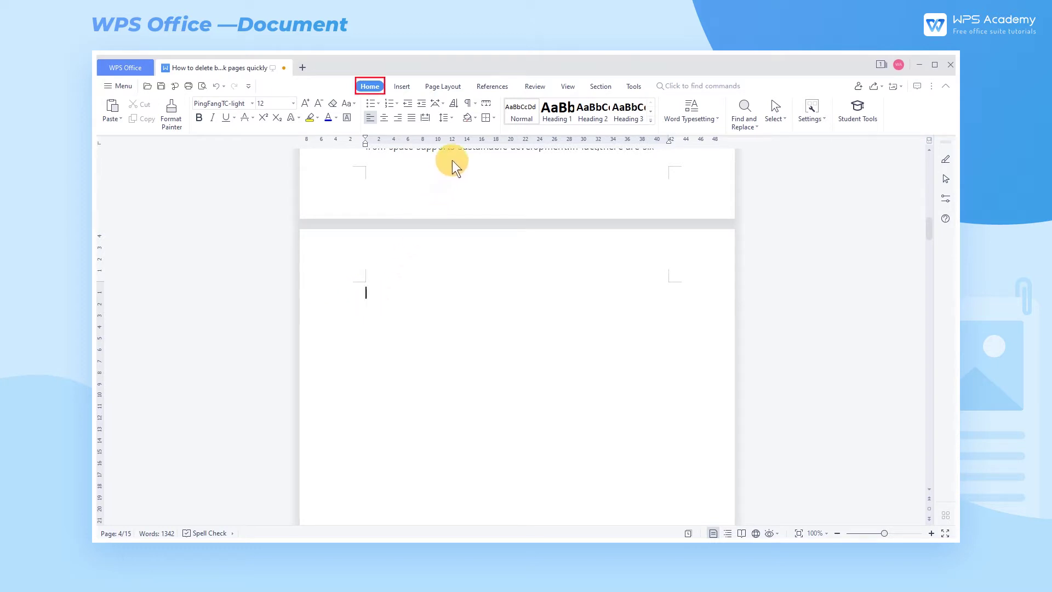
# Step: Show paragraph marks and delete the selected empty paragraphs on the blank page
pyautogui.click(467, 106)
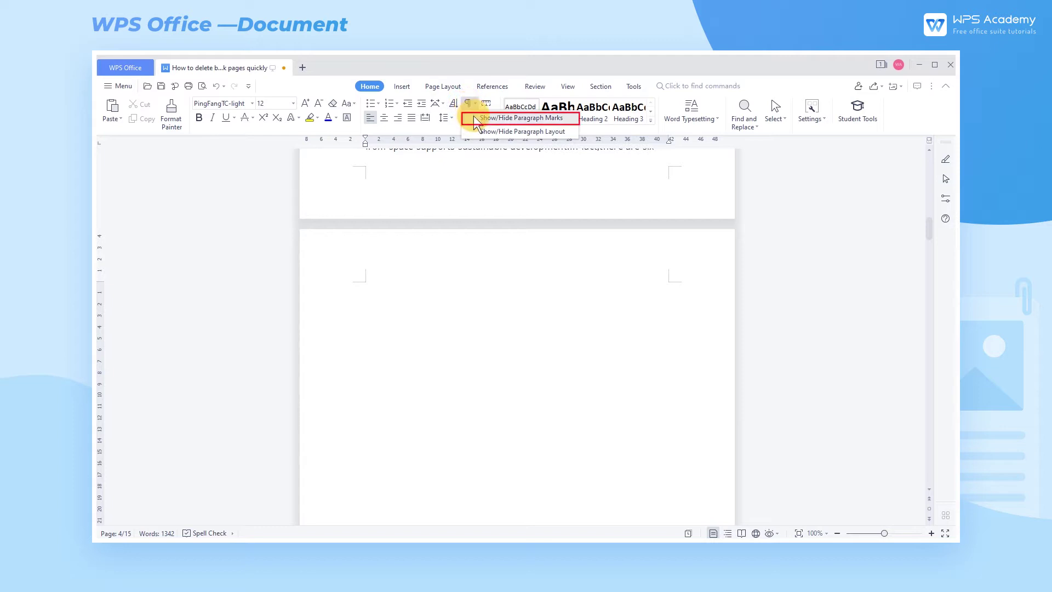
pyautogui.click(474, 118)
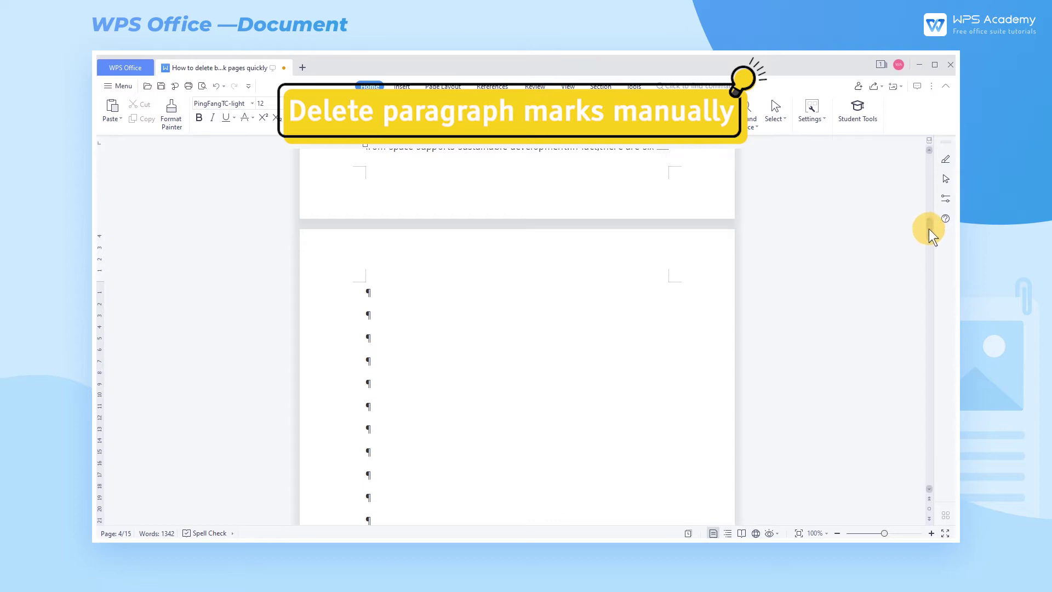
pyautogui.scroll(-3, 931, 233)
pyautogui.moveTo(363, 176); pyautogui.dragTo(391, 453)
pyautogui.moveTo(392, 513); pyautogui.dragTo(399, 447)
pyautogui.press('Delete')
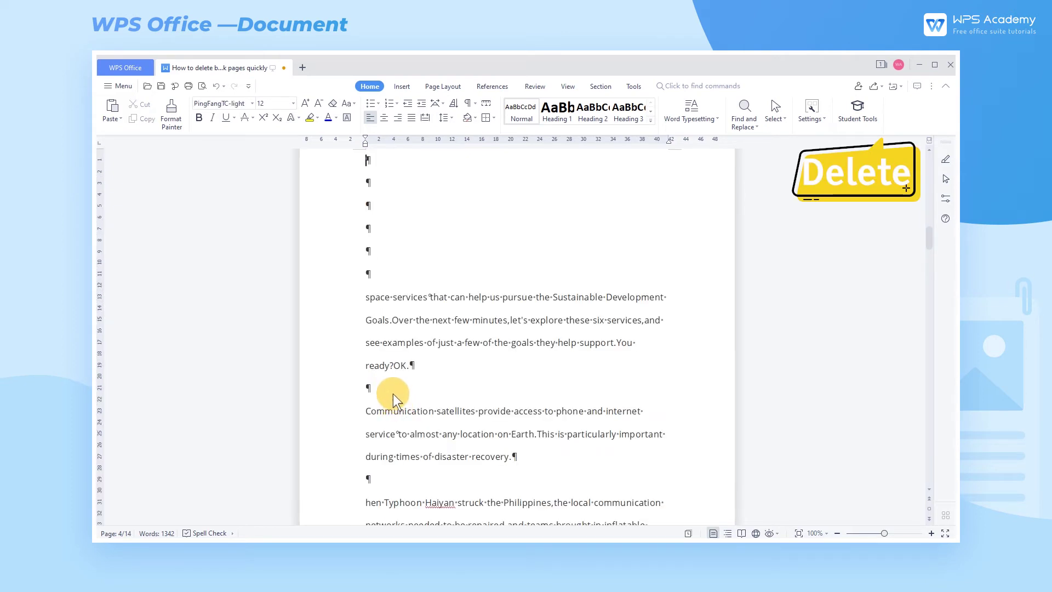
# Step: Delete the six remaining empty paragraph marks on the page
pyautogui.scroll(4, 386, 351)
pyautogui.scroll(3, 386, 351)
pyautogui.scroll(-2, 385, 351)
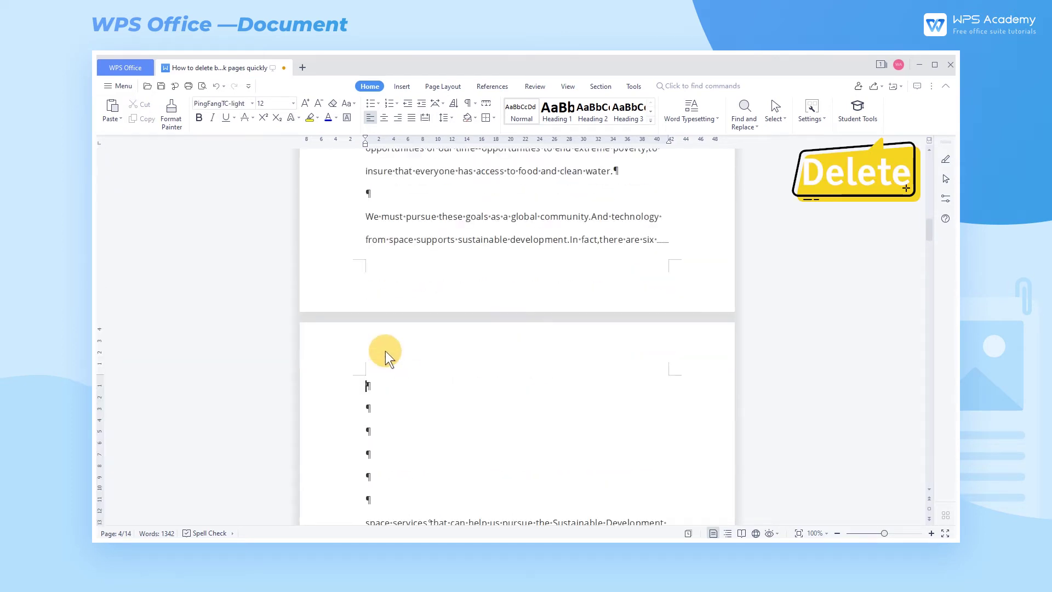
pyautogui.moveTo(366, 346); pyautogui.dragTo(381, 455)
pyautogui.press('Delete')
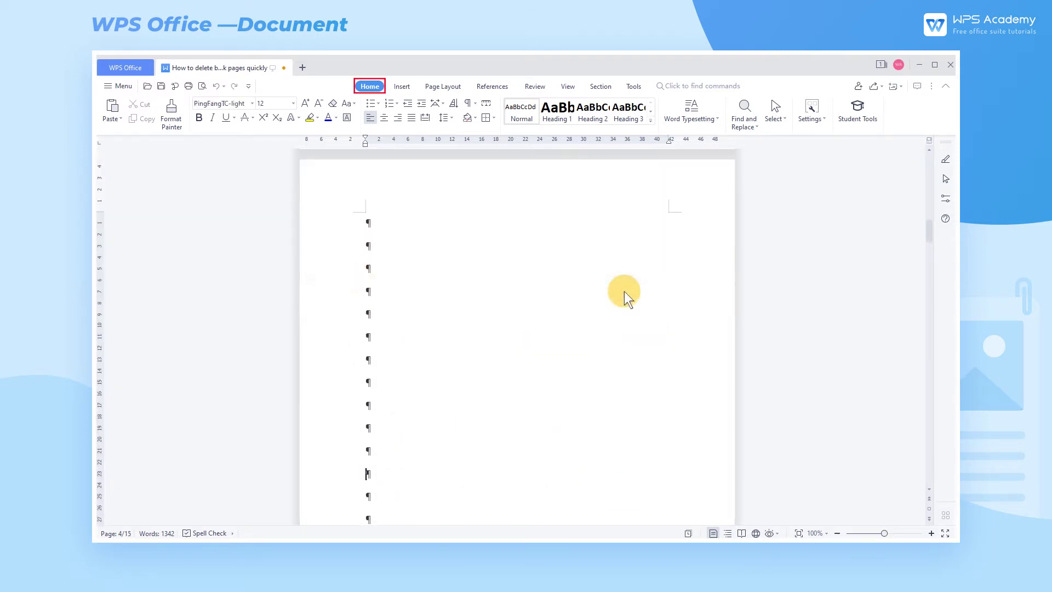
# Step: Apply Word Typesetting's Delete Blank Paragraph, bringing the document to 14 pages, and view page 9
pyautogui.click(701, 124)
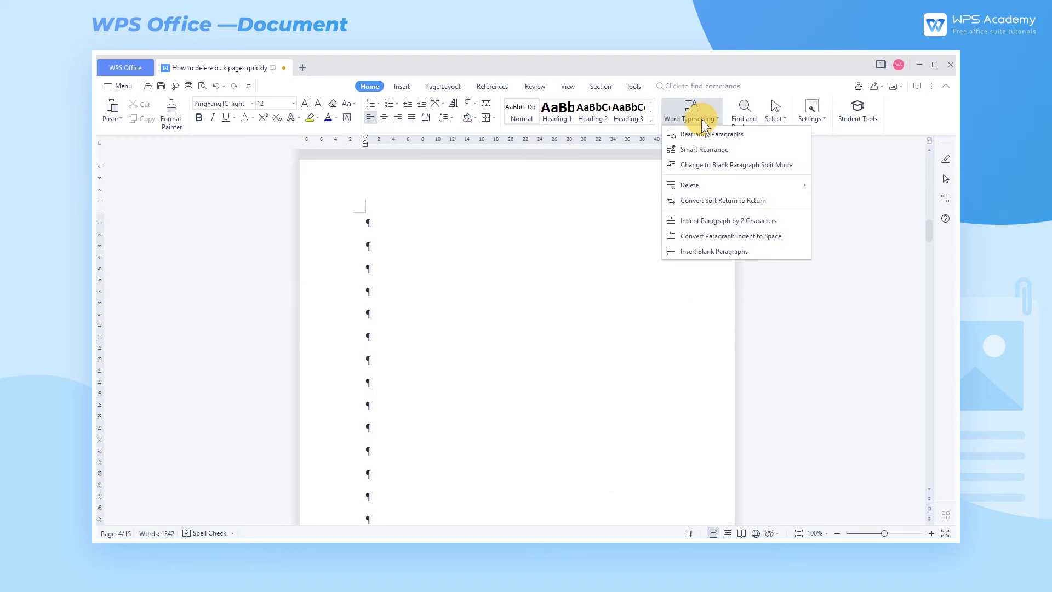
pyautogui.moveTo(729, 186)
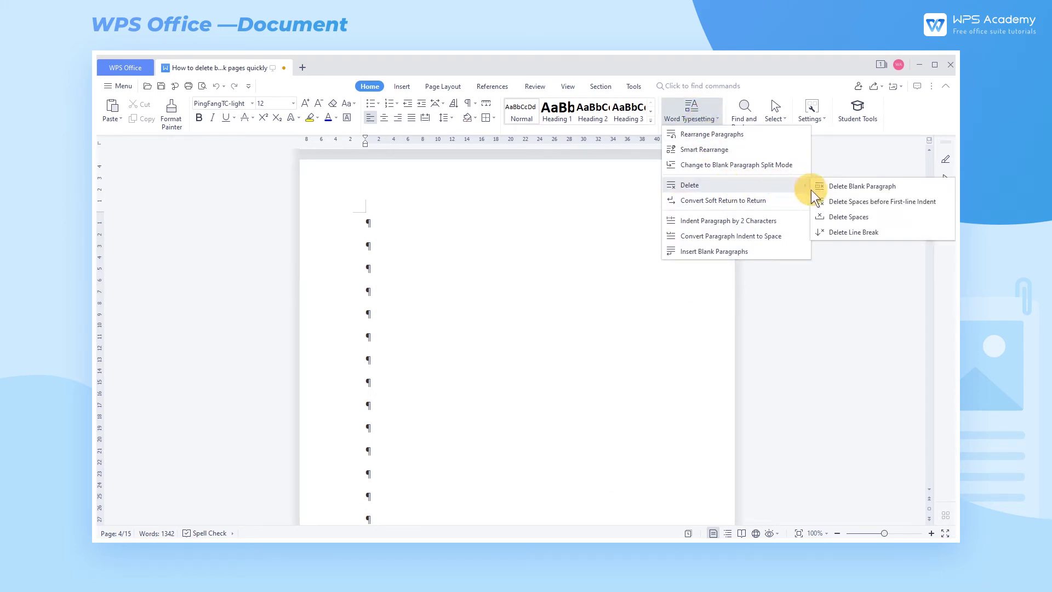
pyautogui.click(829, 188)
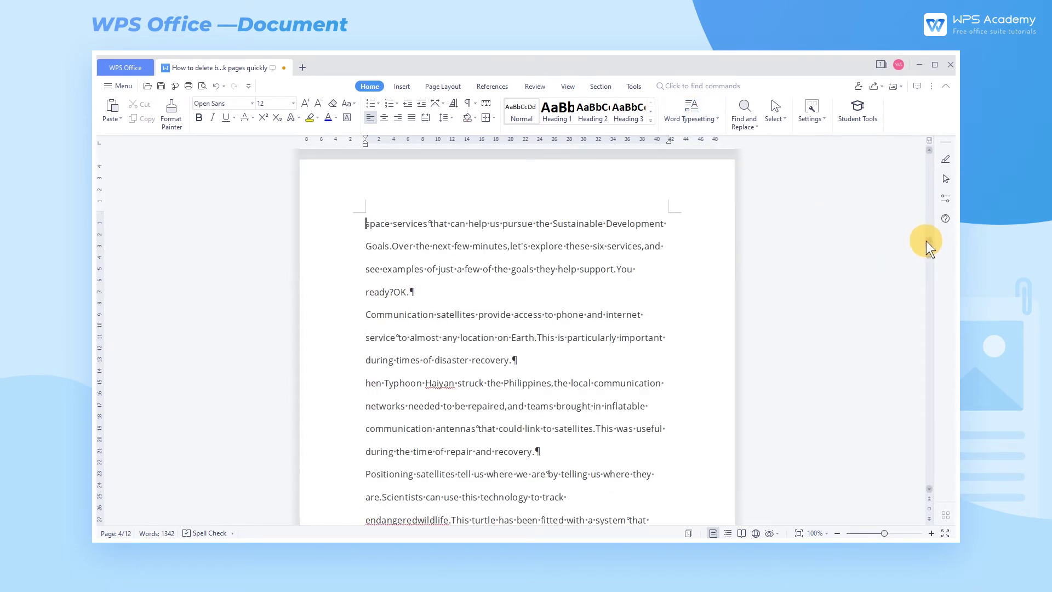
pyautogui.moveTo(926, 240); pyautogui.dragTo(926, 235)
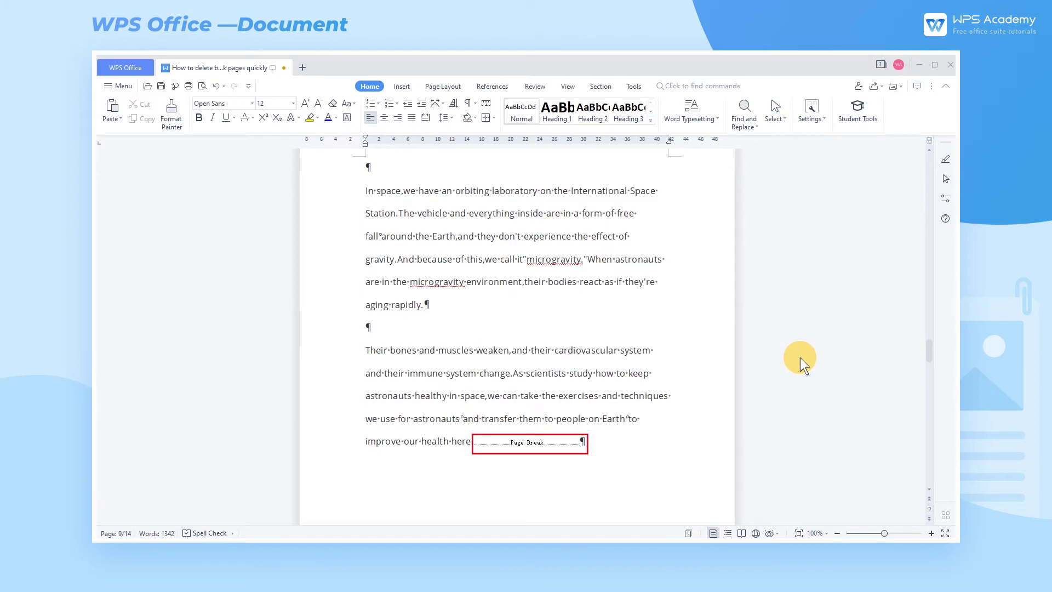
# Step: Bring up the Find and Replace window from the find options, then close it
pyautogui.moveTo(928, 353)
pyautogui.mouseDown()
pyautogui.moveTo(931, 392)
pyautogui.moveTo(939, 355)
pyautogui.mouseUp()
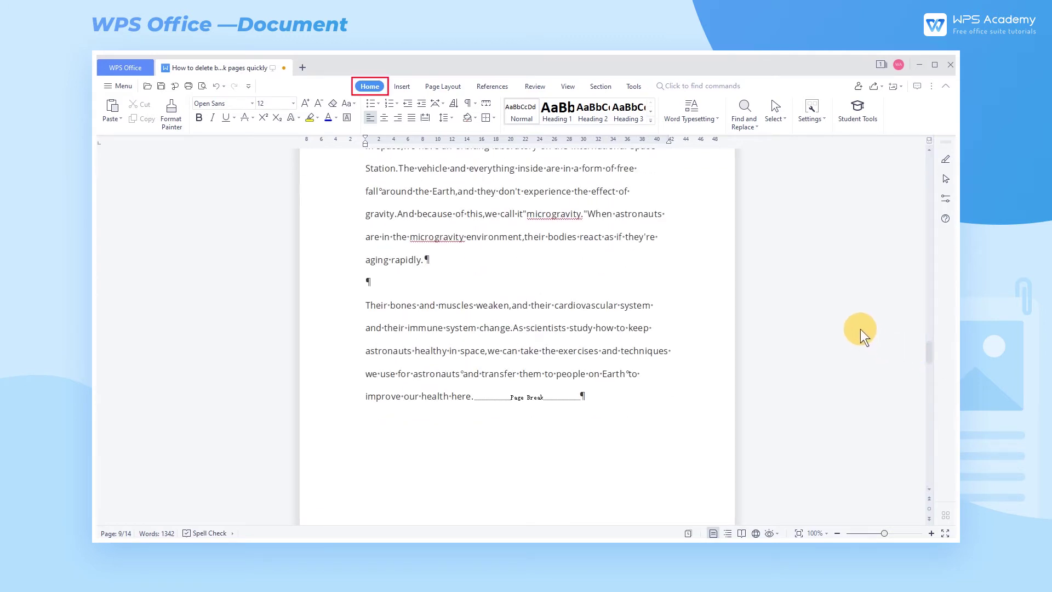
pyautogui.click(736, 129)
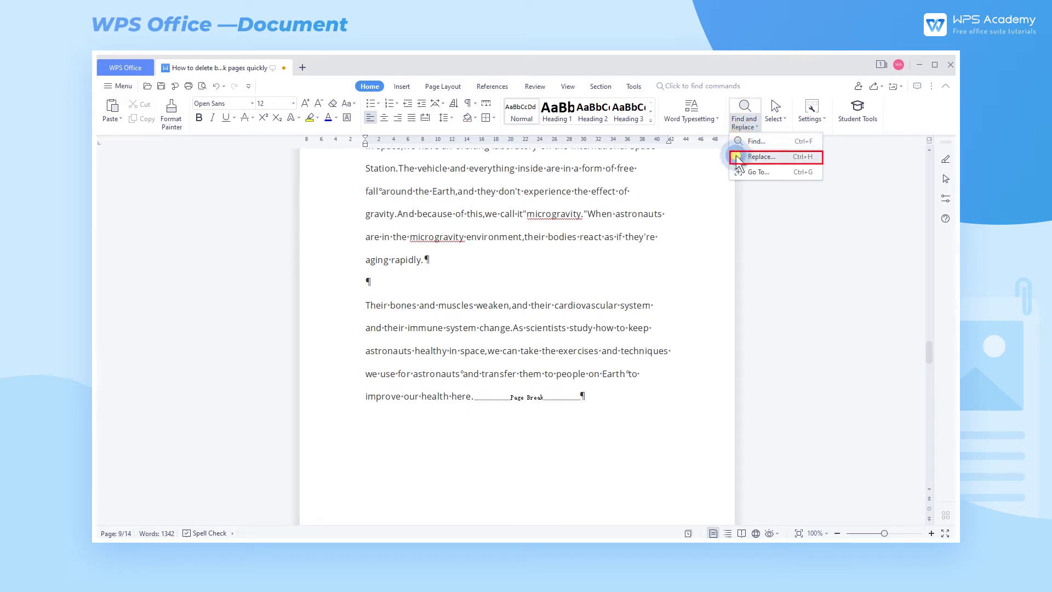
pyautogui.click(739, 159)
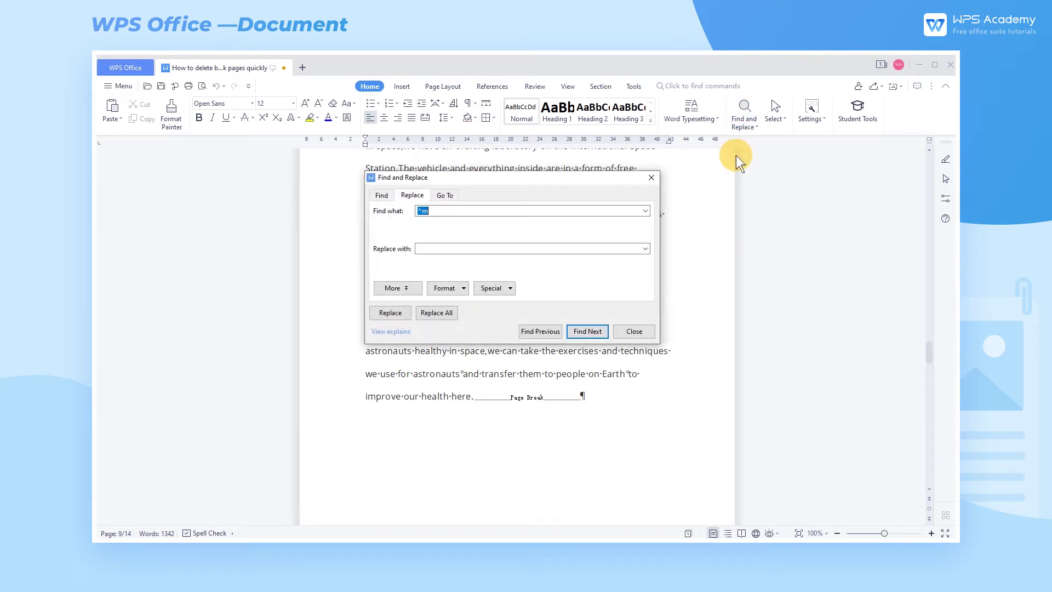
pyautogui.click(650, 179)
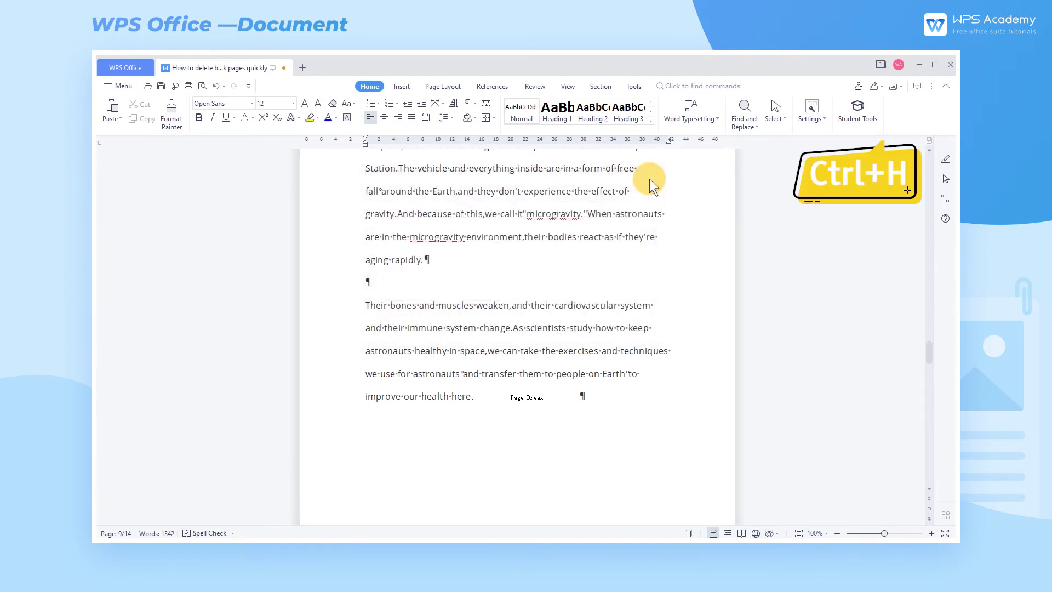
# Step: Replace all manual page breaks (^m) with nothing using Replace All
pyautogui.hotkey('ctrl', 'h')
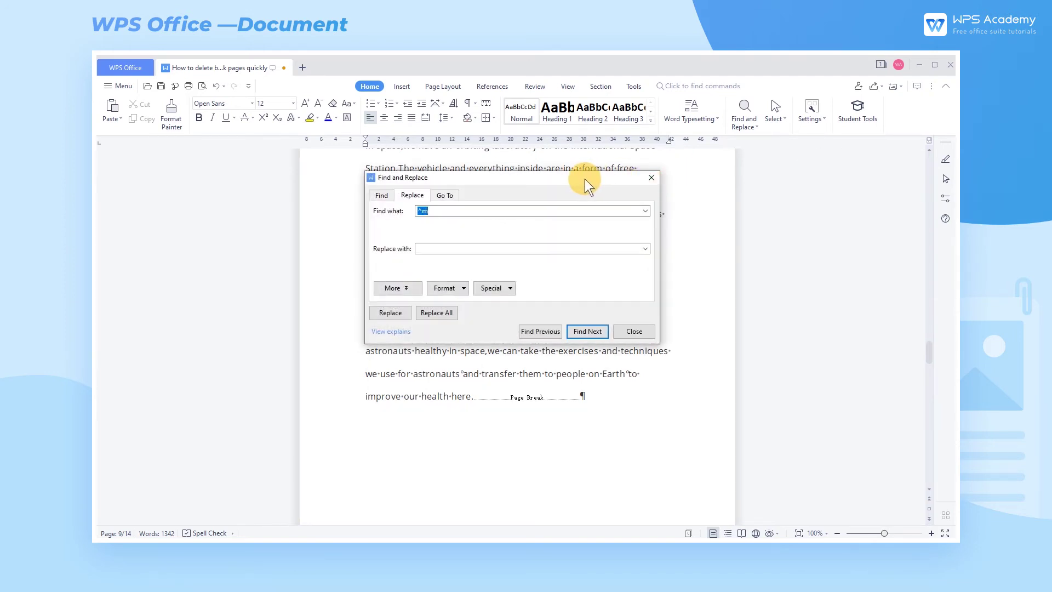
pyautogui.click(495, 289)
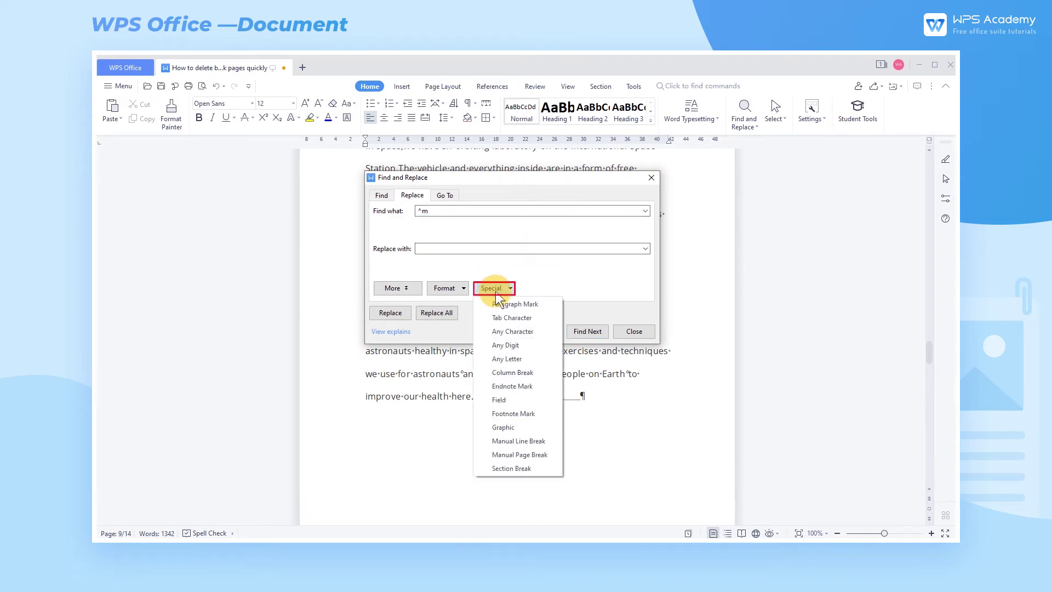
pyautogui.click(504, 454)
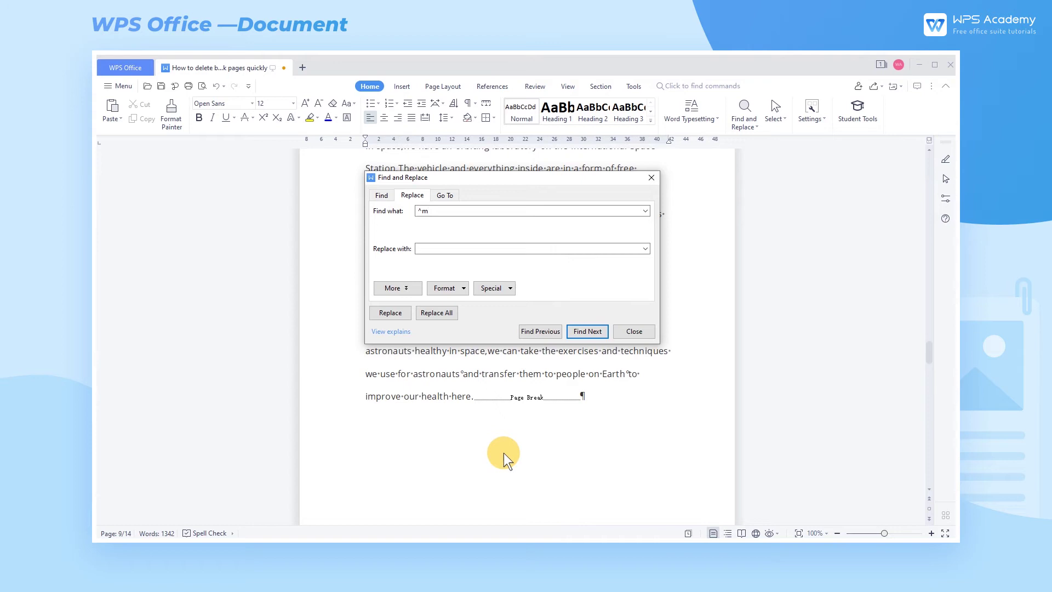
pyautogui.click(454, 250)
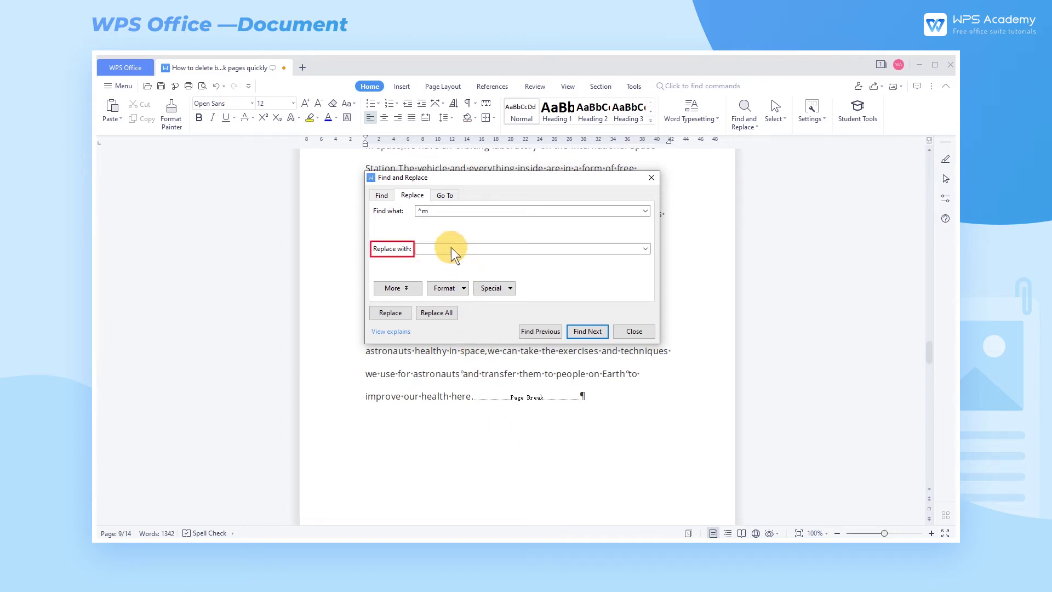
pyautogui.click(438, 313)
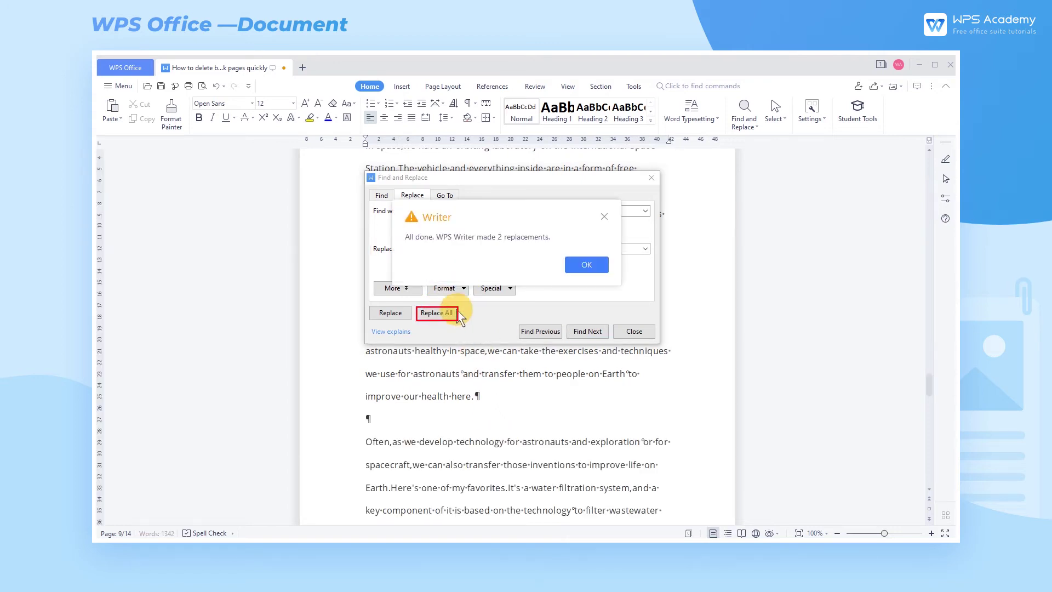
pyautogui.click(586, 266)
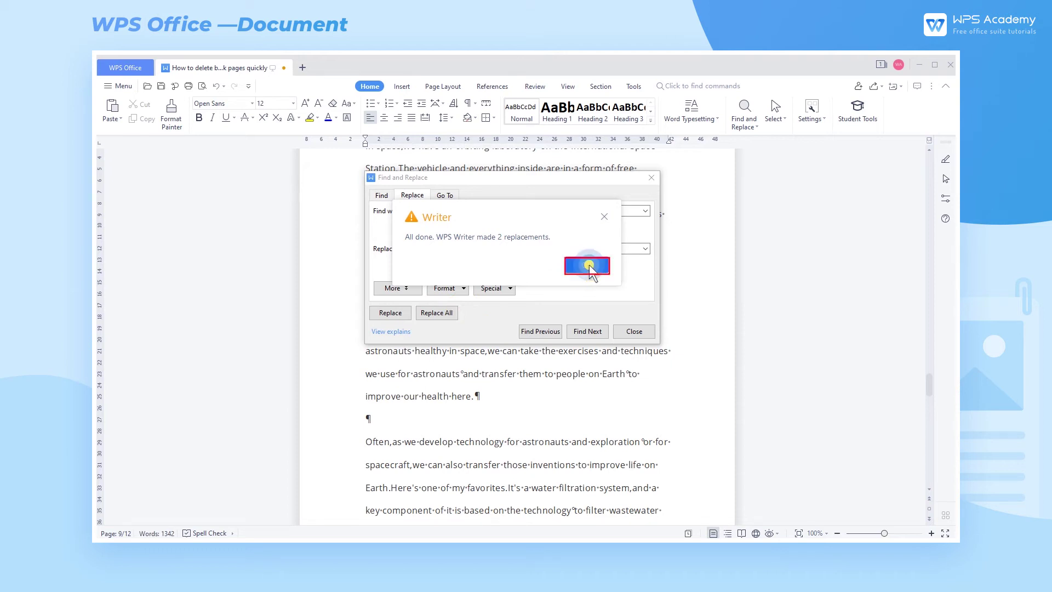
pyautogui.click(634, 331)
# Step: Replace all six Section Breaks with nothing, reducing the document to 9 pages
pyautogui.moveTo(924, 379); pyautogui.dragTo(943, 211)
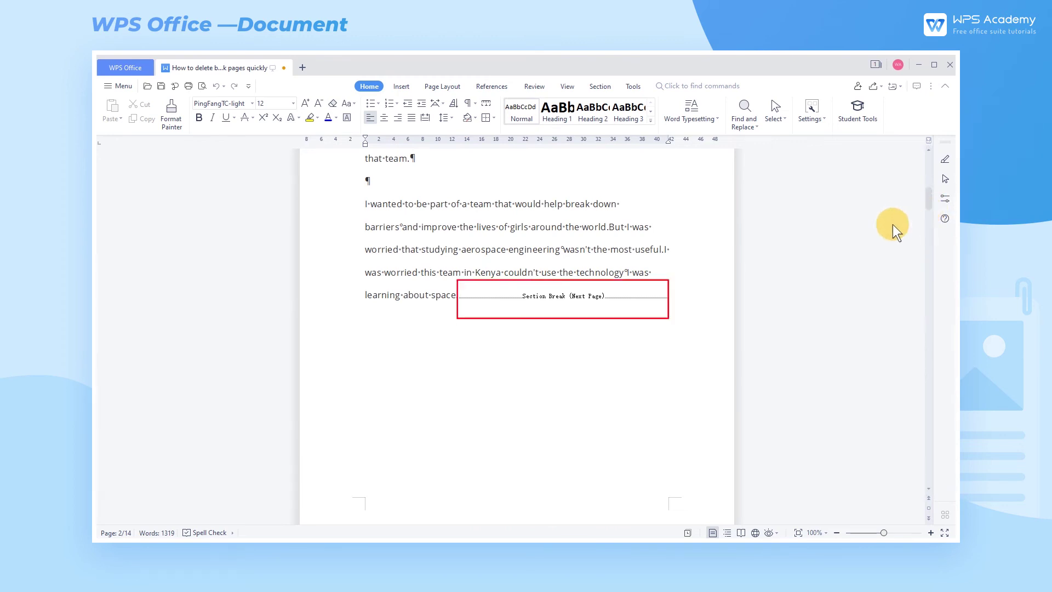
pyautogui.hotkey('ctrl', 'h')
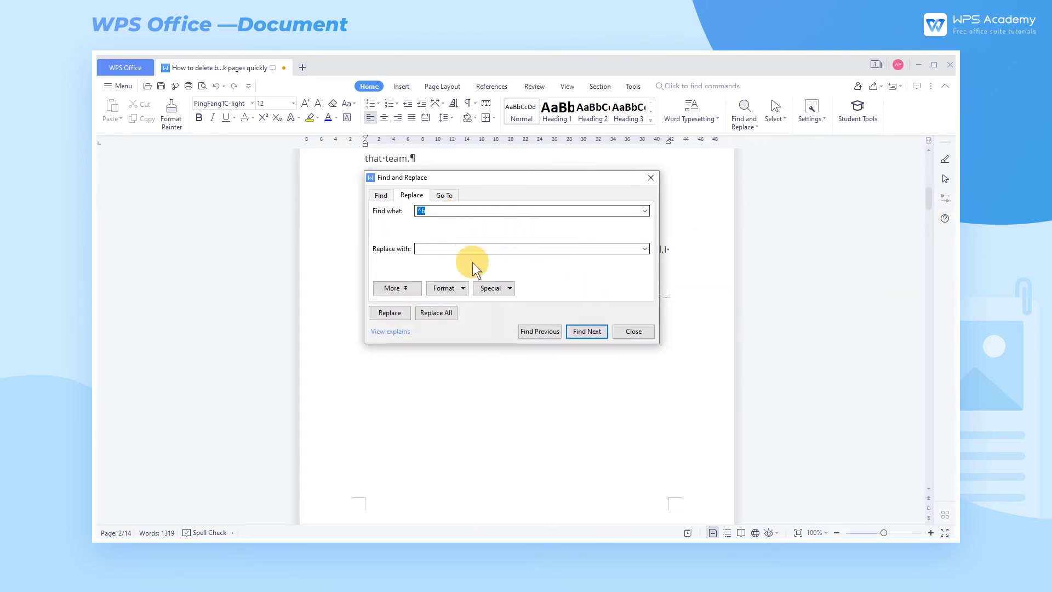
pyautogui.click(486, 288)
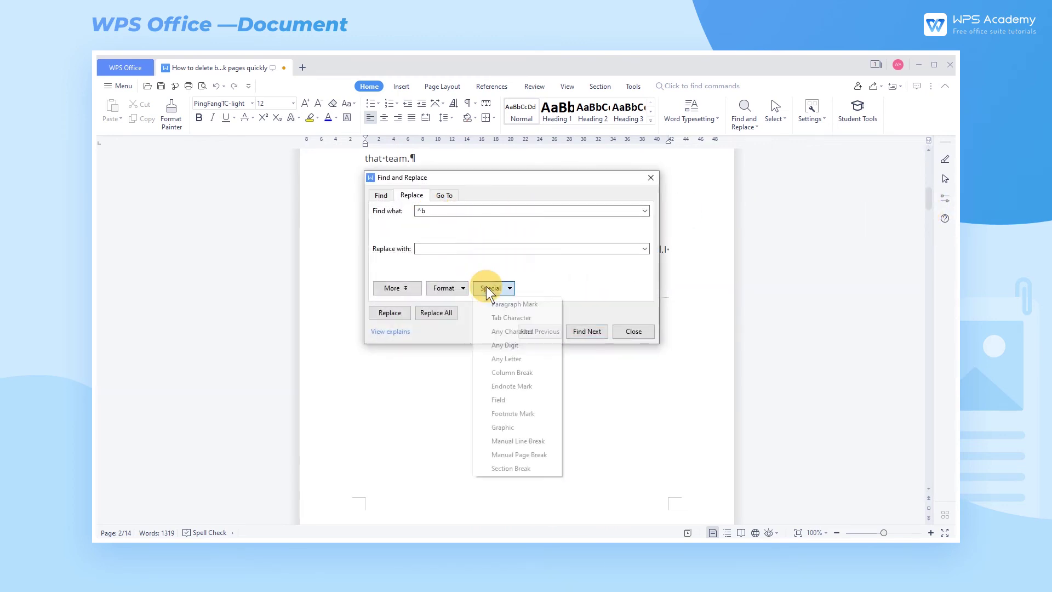
pyautogui.click(513, 469)
pyautogui.click(443, 316)
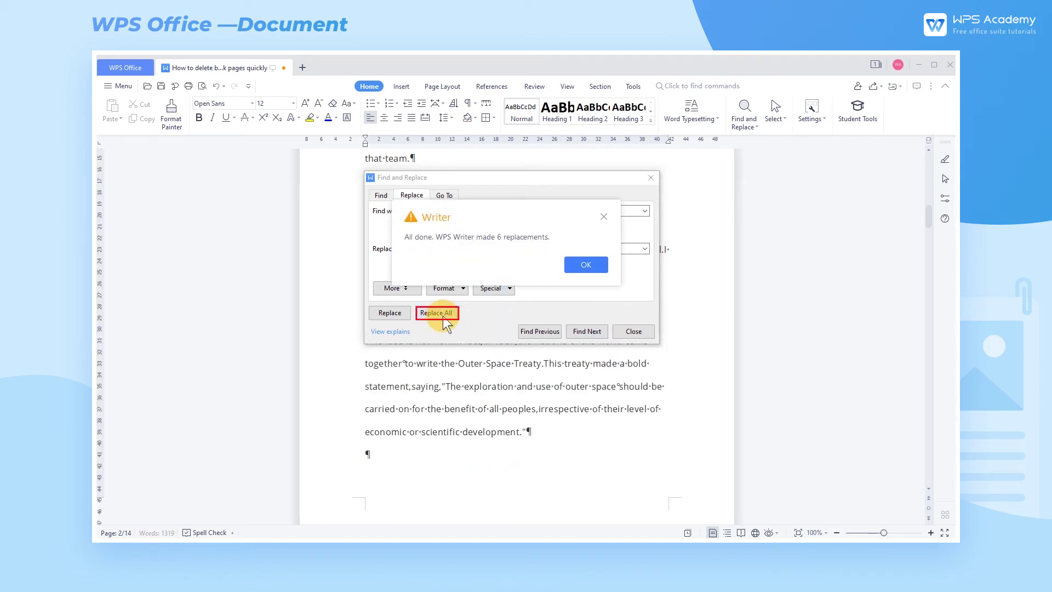
pyautogui.click(585, 266)
pyautogui.click(634, 332)
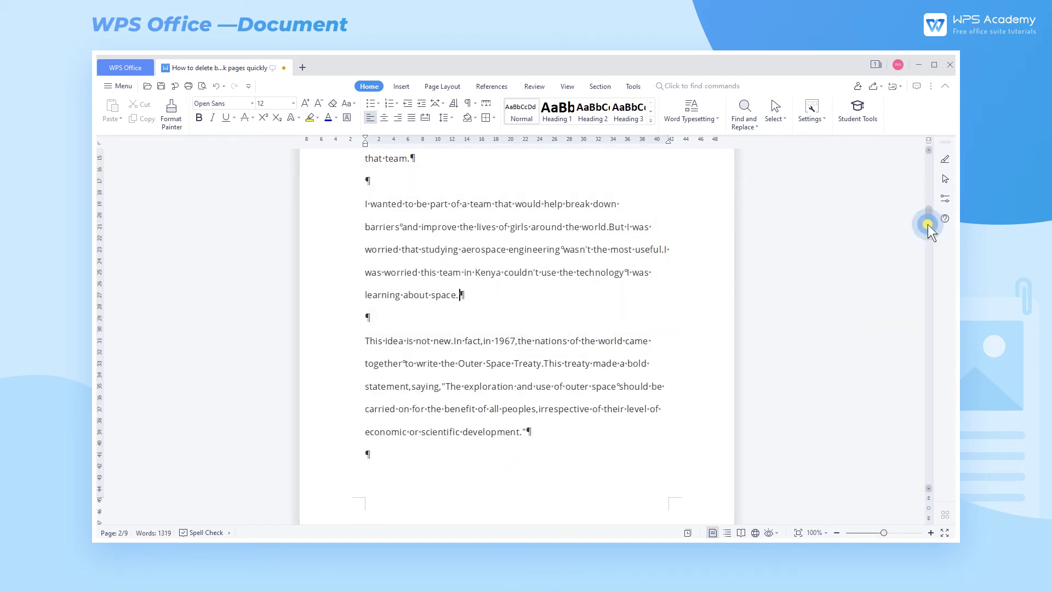
# Step: Scroll down to the blank final page following the table
pyautogui.moveTo(929, 223); pyautogui.dragTo(936, 305)
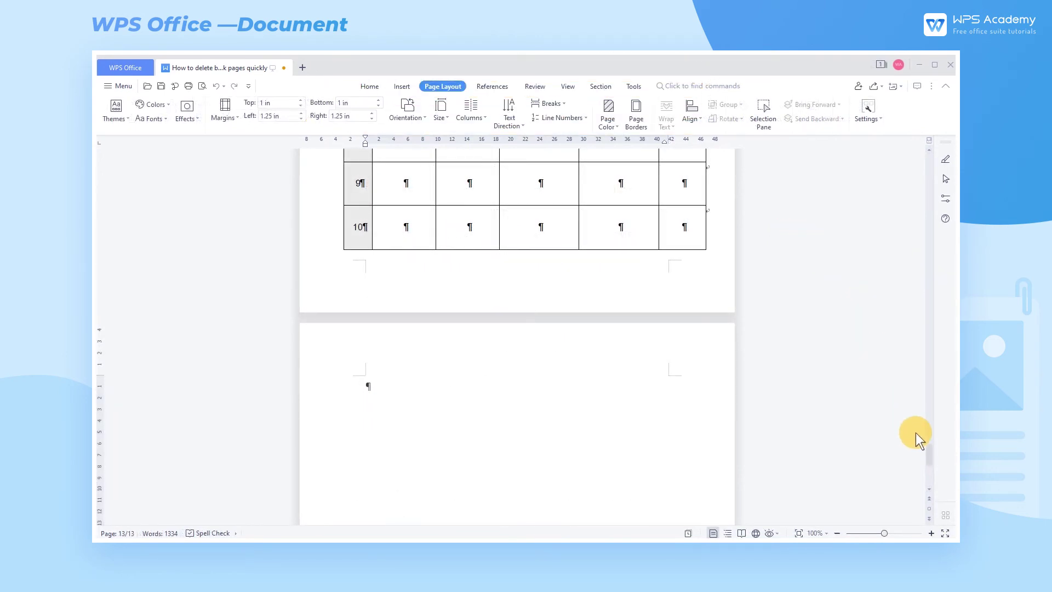
pyautogui.moveTo(927, 453)
pyautogui.mouseDown()
pyautogui.moveTo(930, 484)
pyautogui.moveTo(935, 452)
pyautogui.mouseUp()
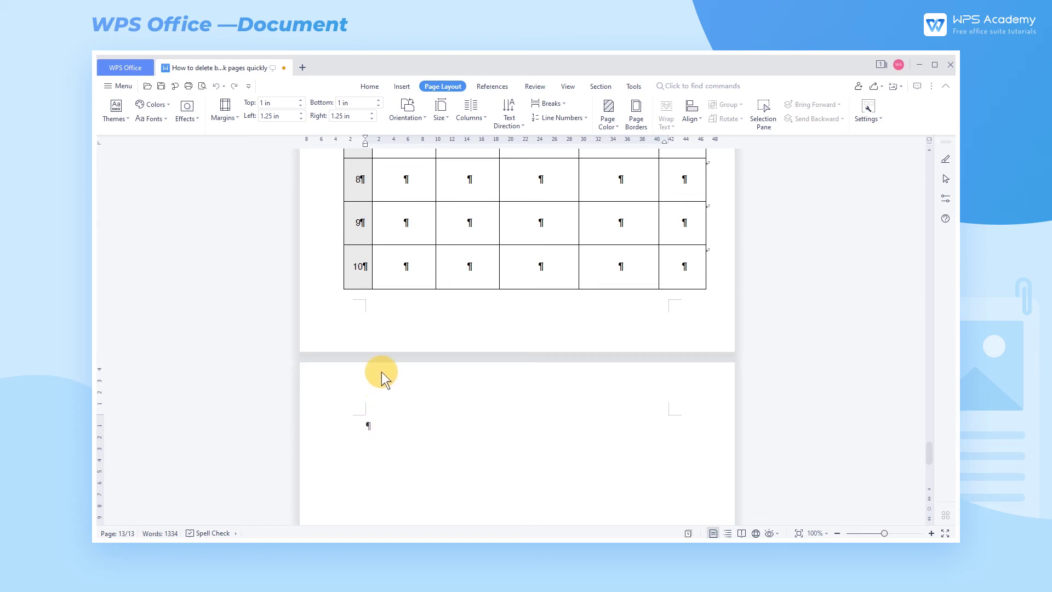
# Step: Set the paragraph after the table to Exactly 0.7 pt line spacing
pyautogui.click(373, 88)
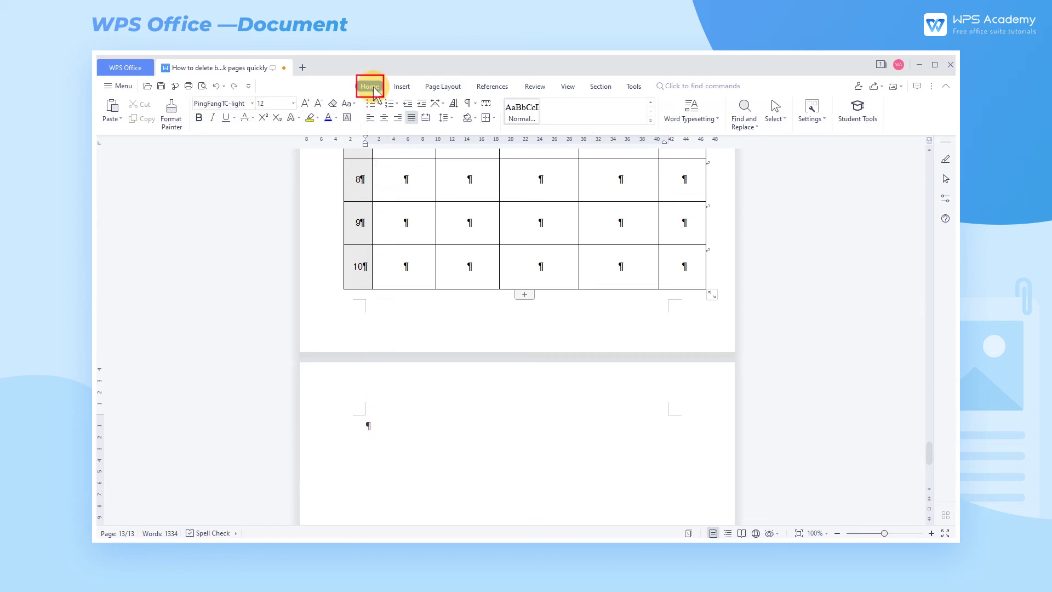
pyautogui.click(450, 119)
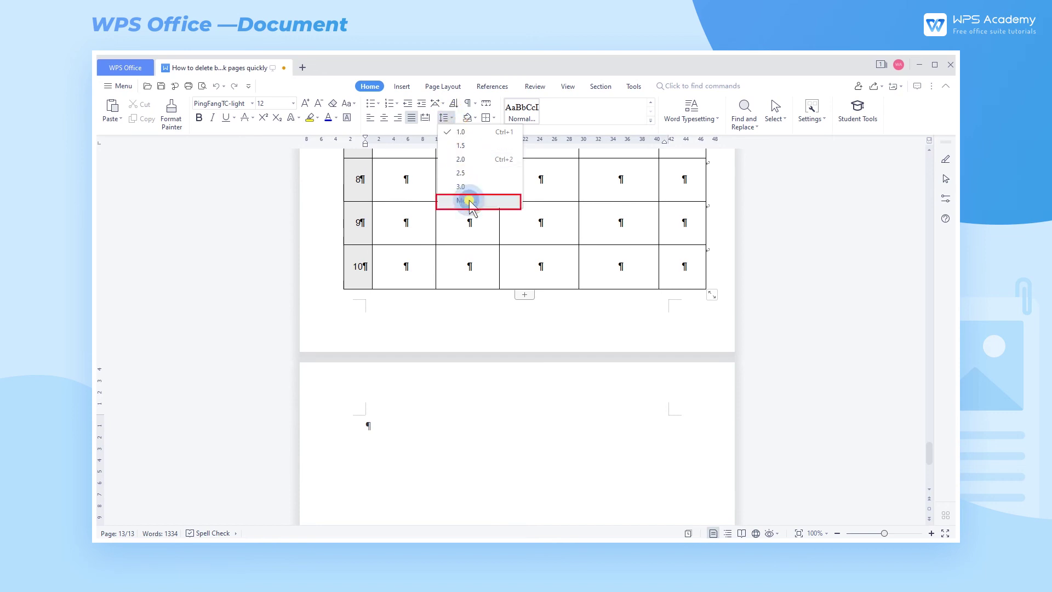
pyautogui.click(470, 201)
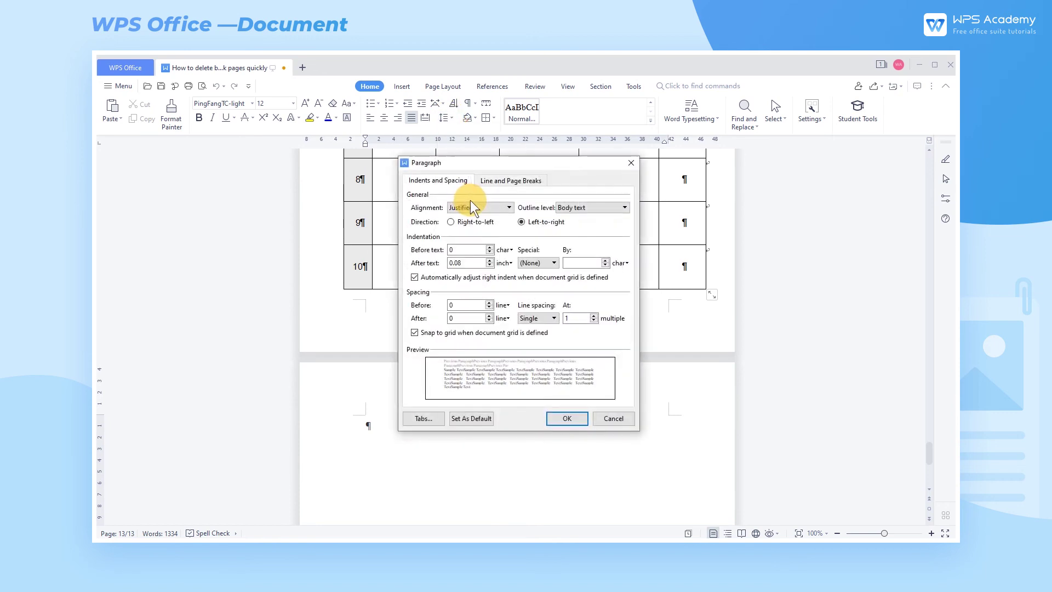
pyautogui.click(556, 319)
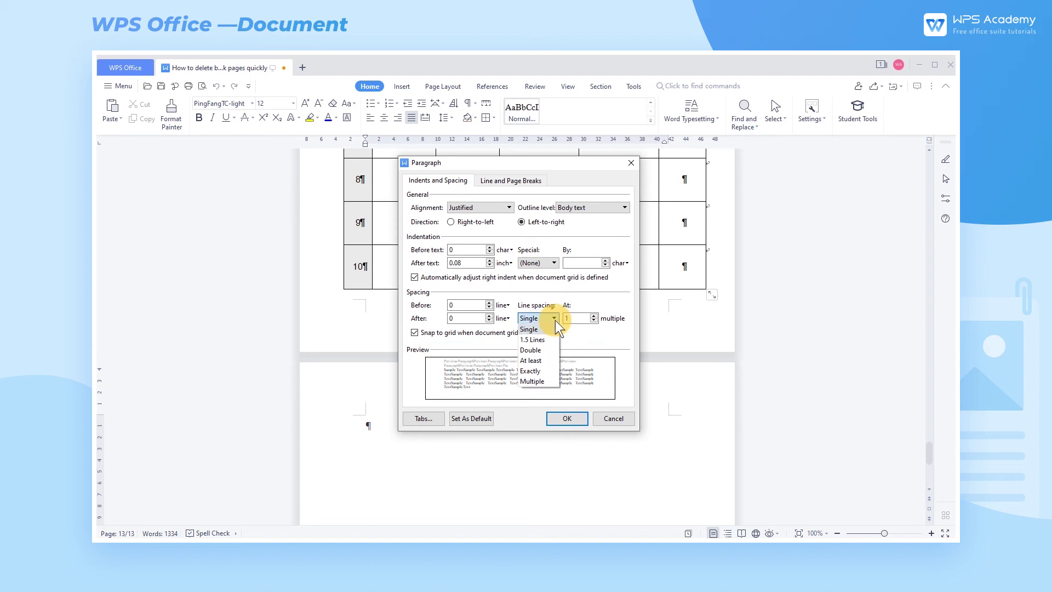
pyautogui.click(552, 370)
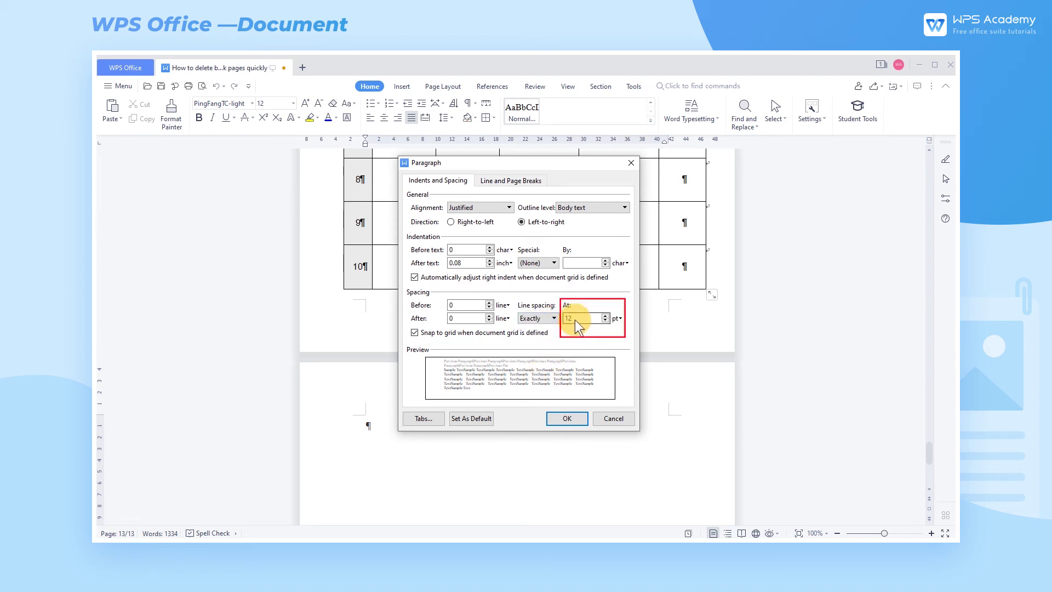
pyautogui.doubleClick(595, 323)
pyautogui.write('0.7')
pyautogui.click(568, 418)
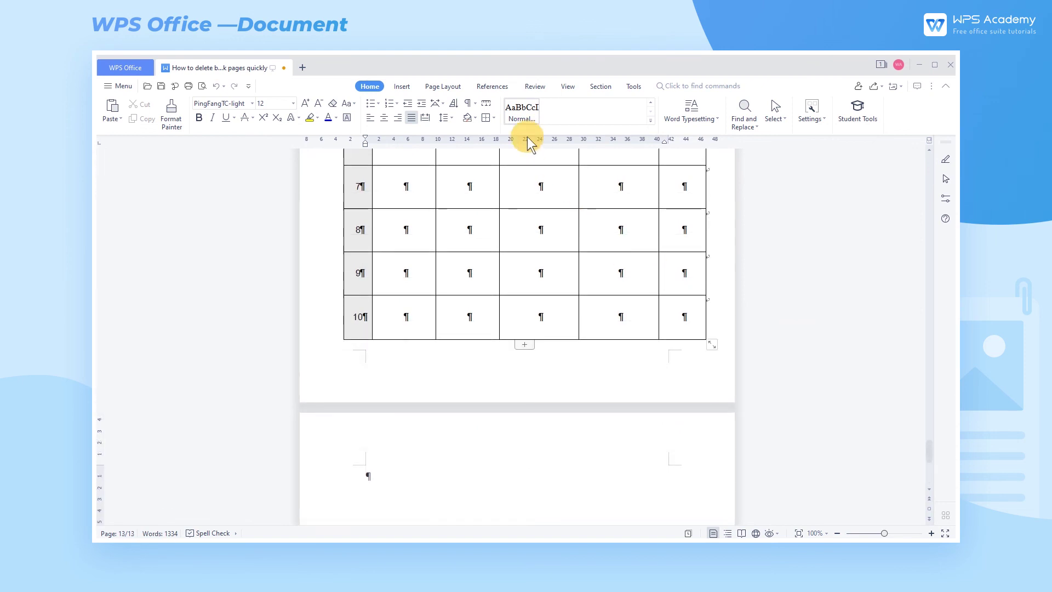
# Step: Apply the Narrow margin preset, then undo it
pyautogui.click(464, 88)
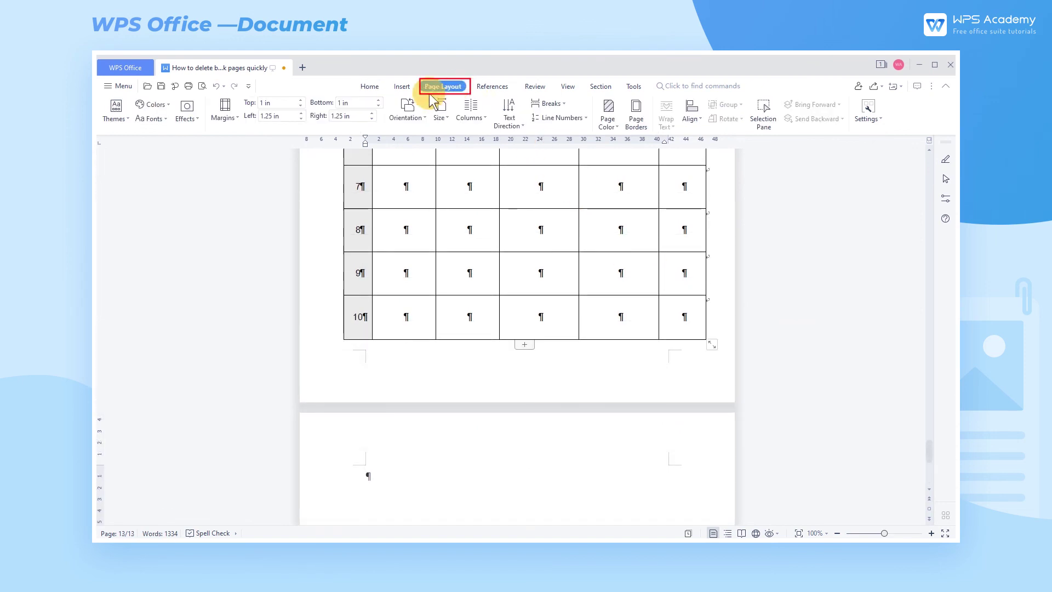
pyautogui.click(234, 118)
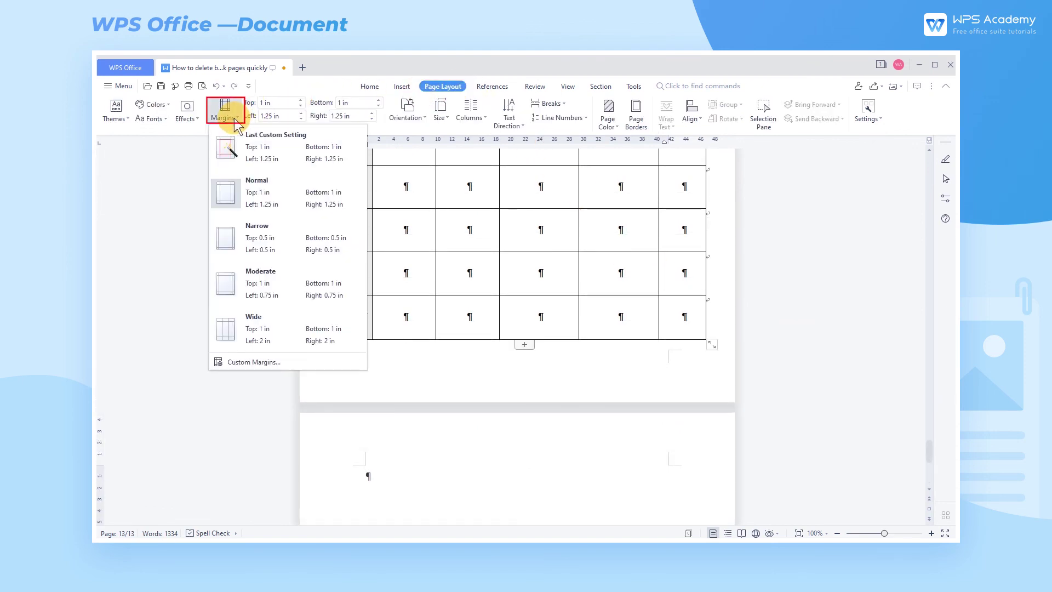
pyautogui.click(236, 242)
pyautogui.hotkey('ctrl', 'z')
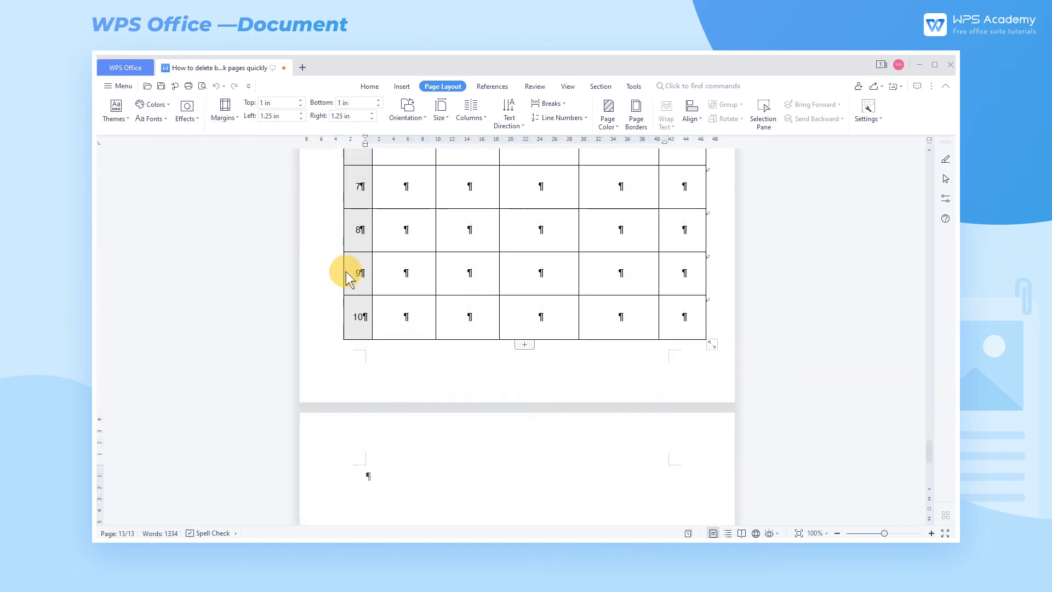
# Step: Set a custom bottom margin of 0.7 in
pyautogui.click(235, 120)
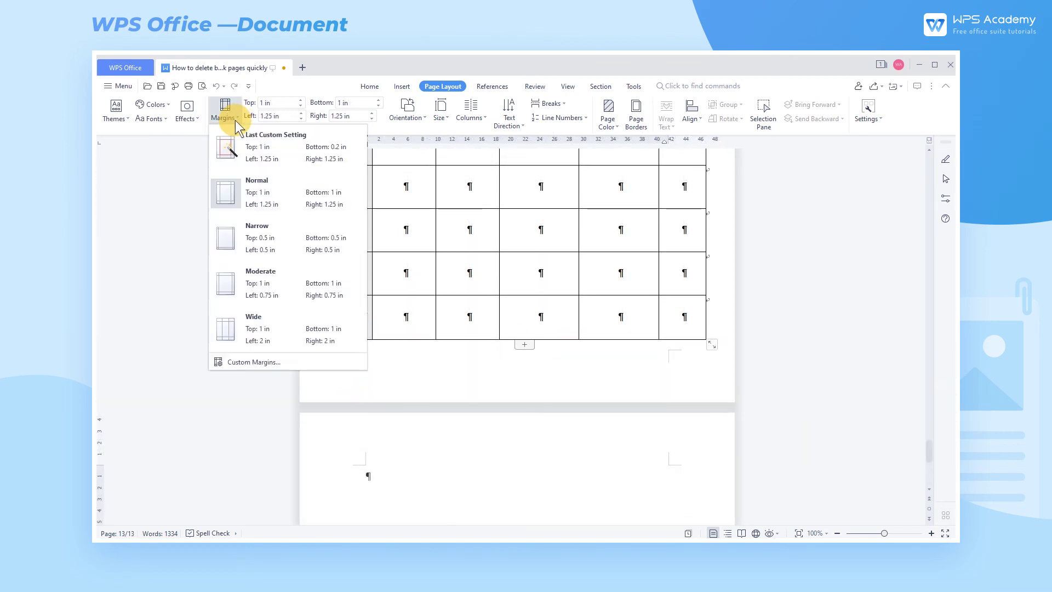
pyautogui.click(286, 363)
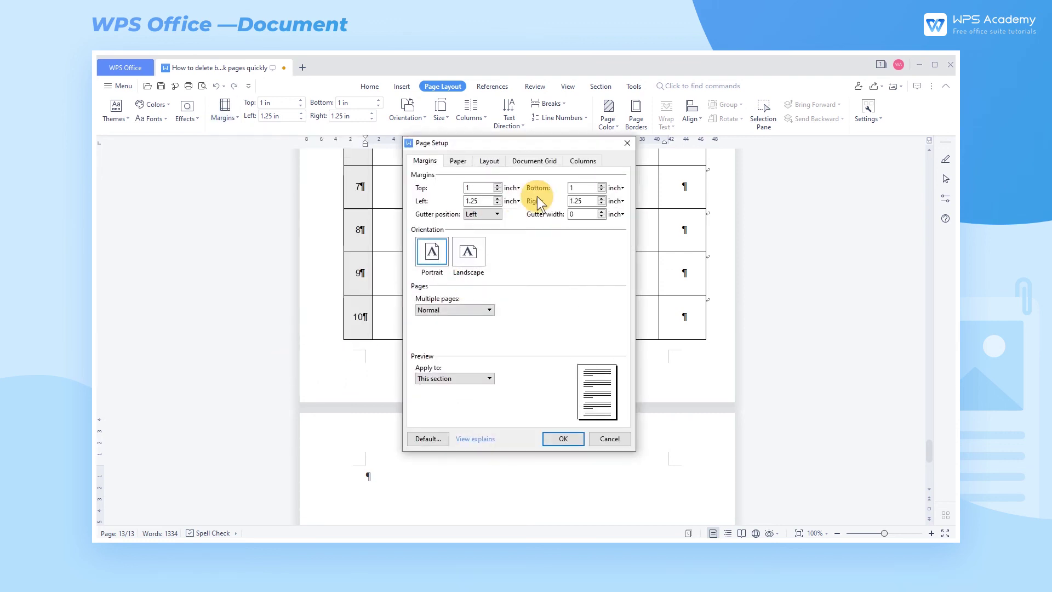
pyautogui.doubleClick(571, 189)
pyautogui.write('0.7')
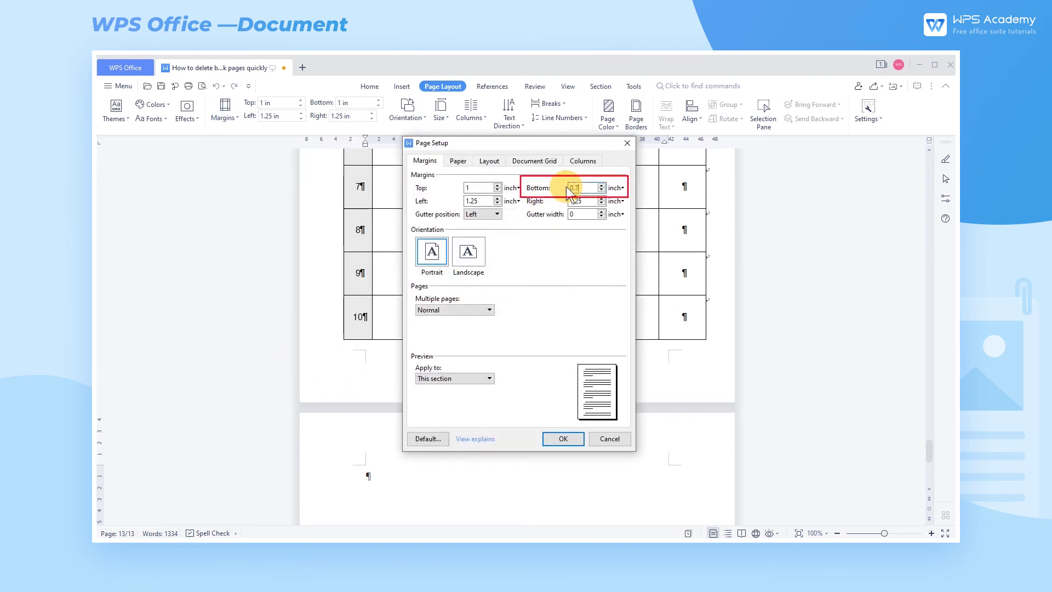
pyautogui.click(551, 437)
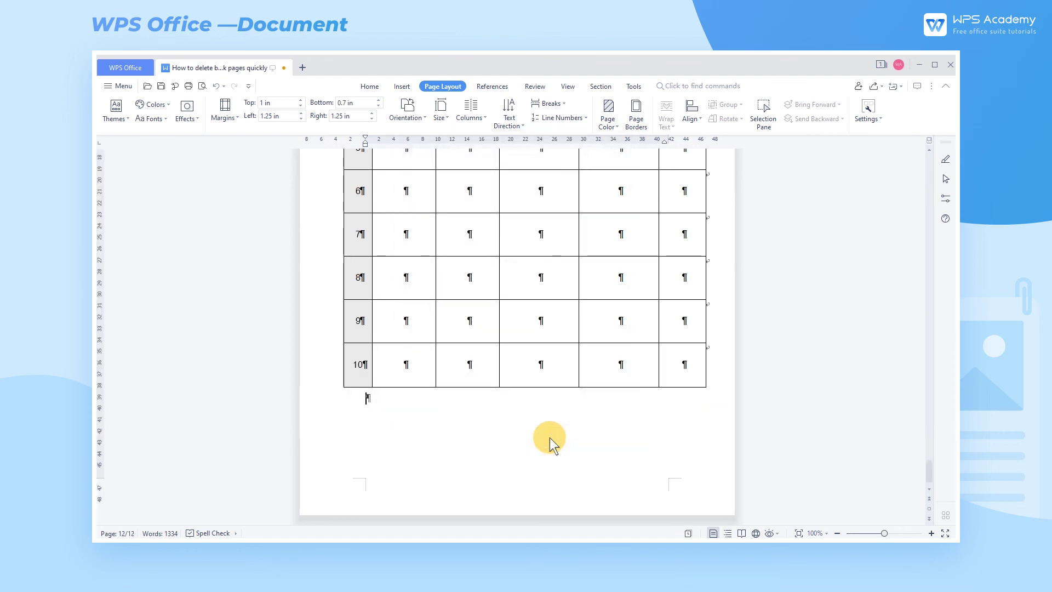